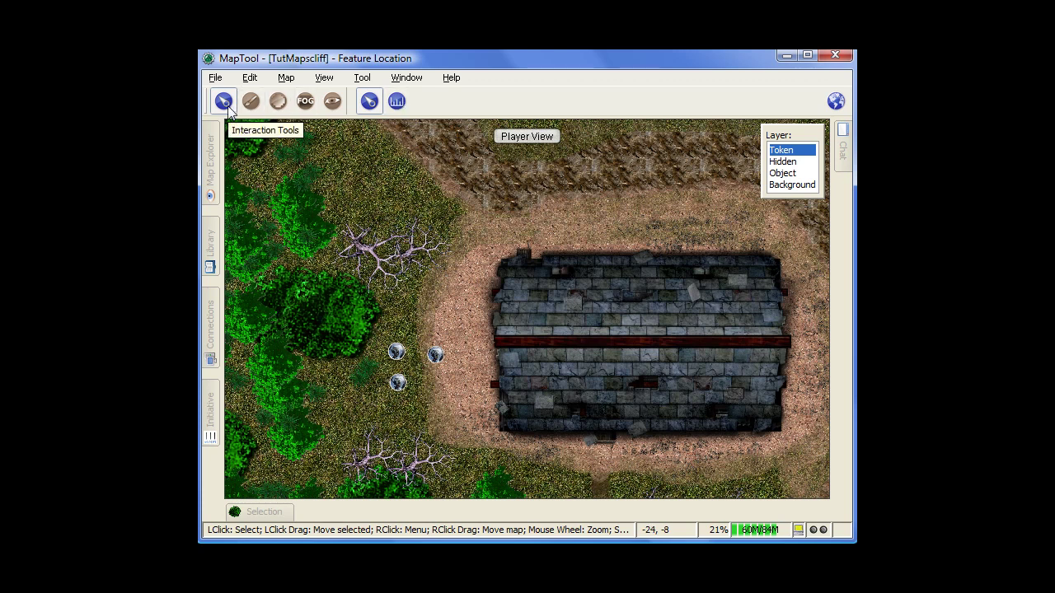
# Move the goblin token nearest the stone building slightly north on the Token layer
pyautogui.click(369, 102)
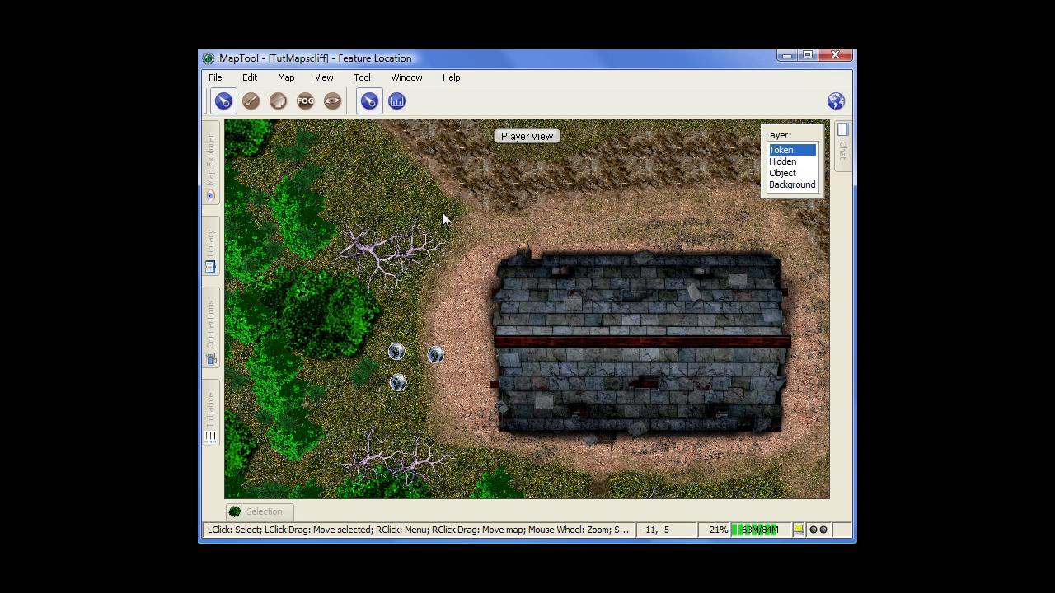
pyautogui.click(442, 341)
pyautogui.moveTo(442, 341)
pyautogui.mouseDown()
pyautogui.moveTo(452, 293)
pyautogui.moveTo(444, 330)
pyautogui.mouseUp()
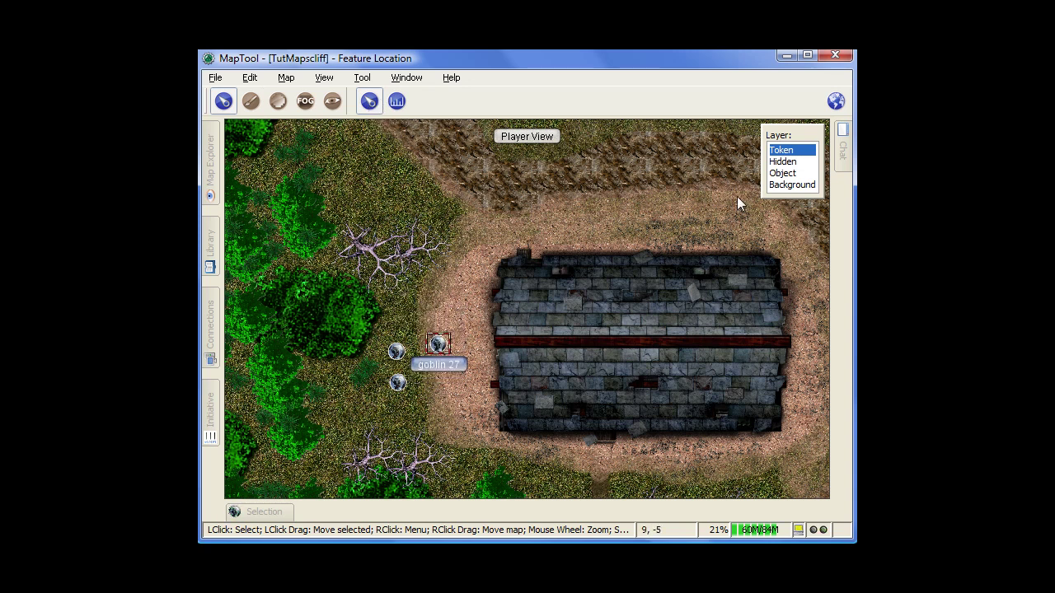
# Shift the large tree west of the building slightly east on the Background layer and return to the Token layer
pyautogui.click(787, 184)
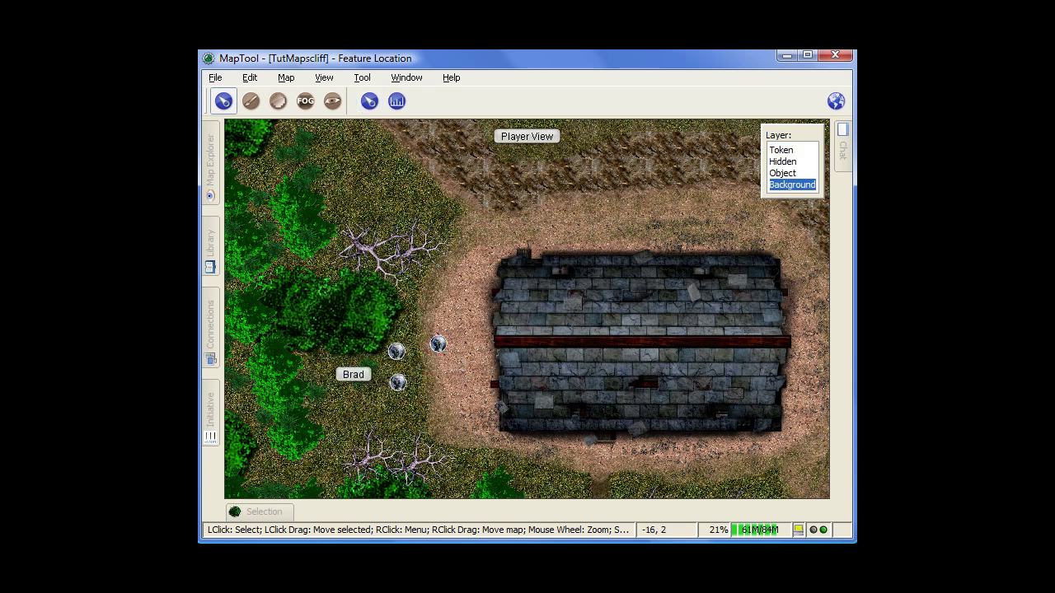
pyautogui.click(356, 313)
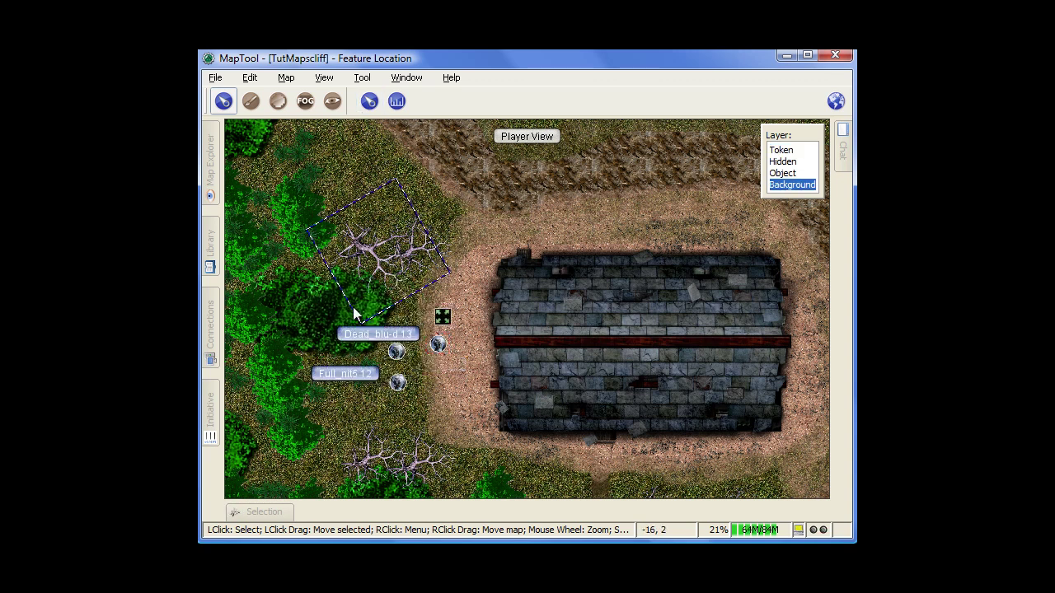
pyautogui.click(486, 235)
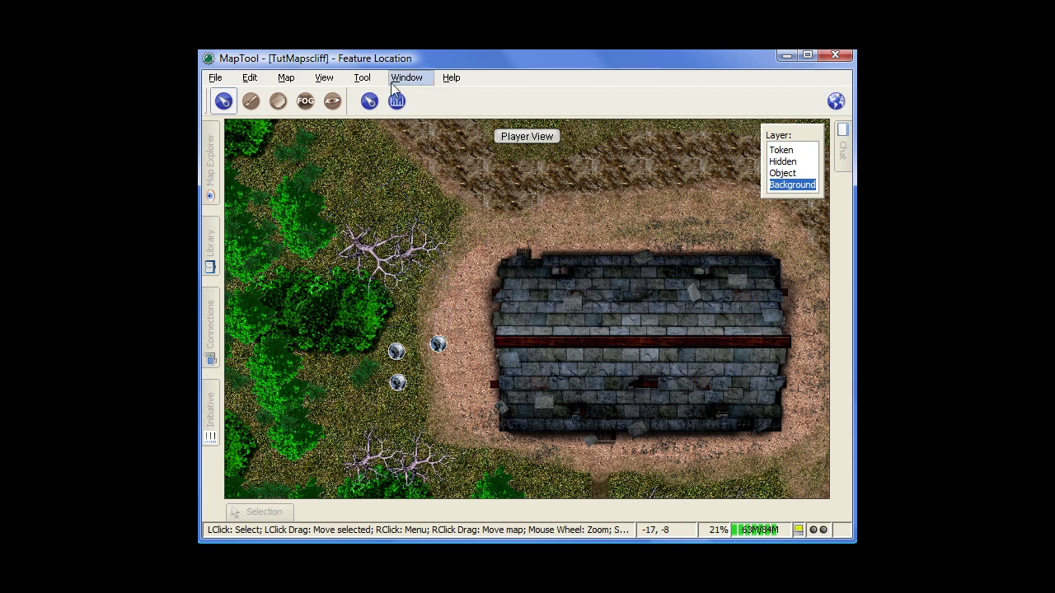
pyautogui.click(790, 151)
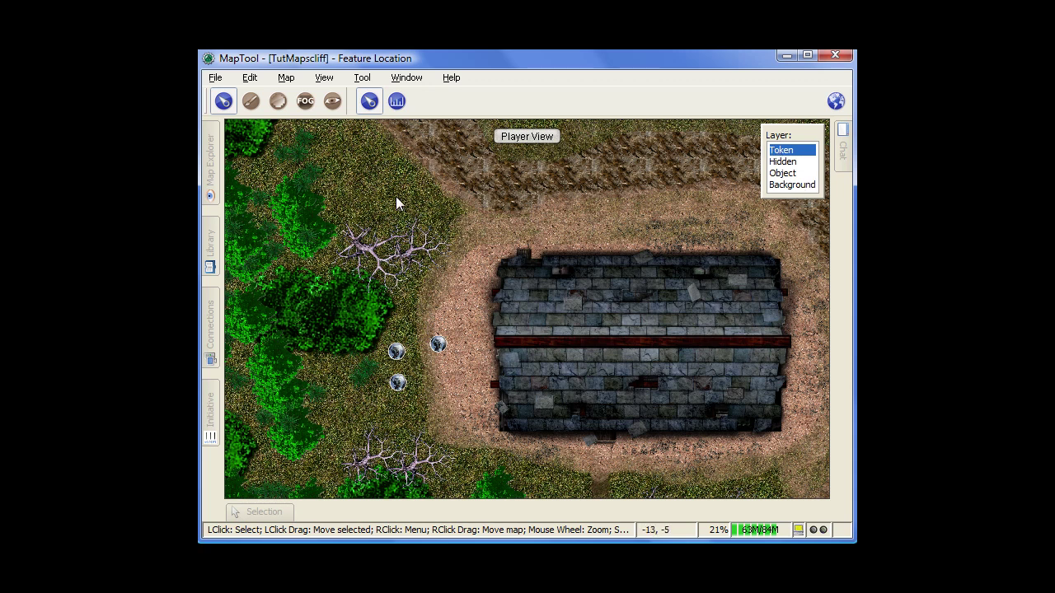
# Measure distances along the grass and between two goblin tokens, ending back on the token selection tool
pyautogui.click(399, 104)
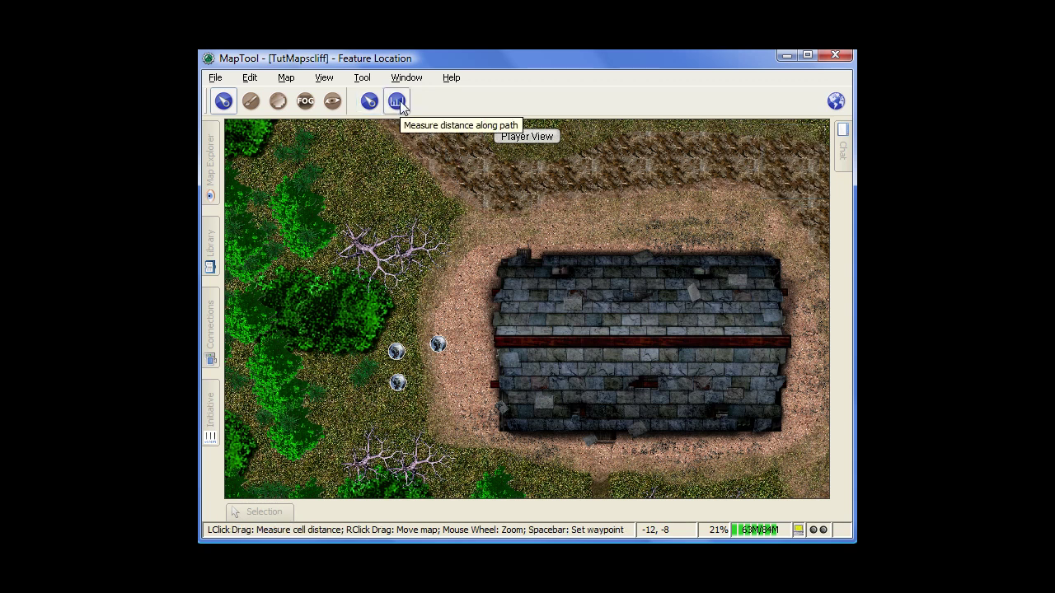
pyautogui.moveTo(344, 206); pyautogui.dragTo(429, 206)
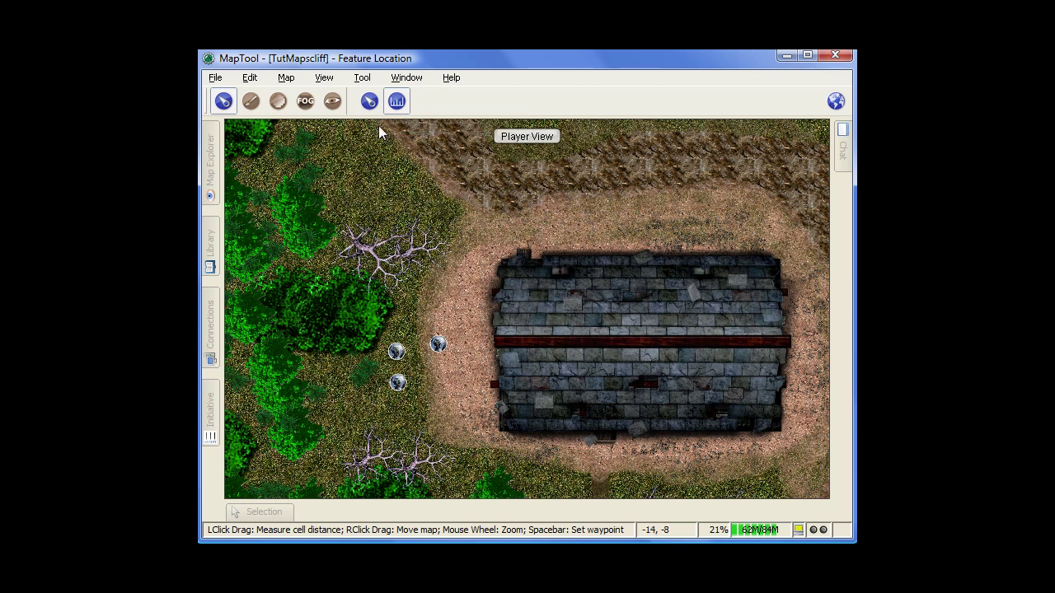
pyautogui.moveTo(437, 348); pyautogui.dragTo(401, 358)
pyautogui.click(435, 341)
pyautogui.click(369, 100)
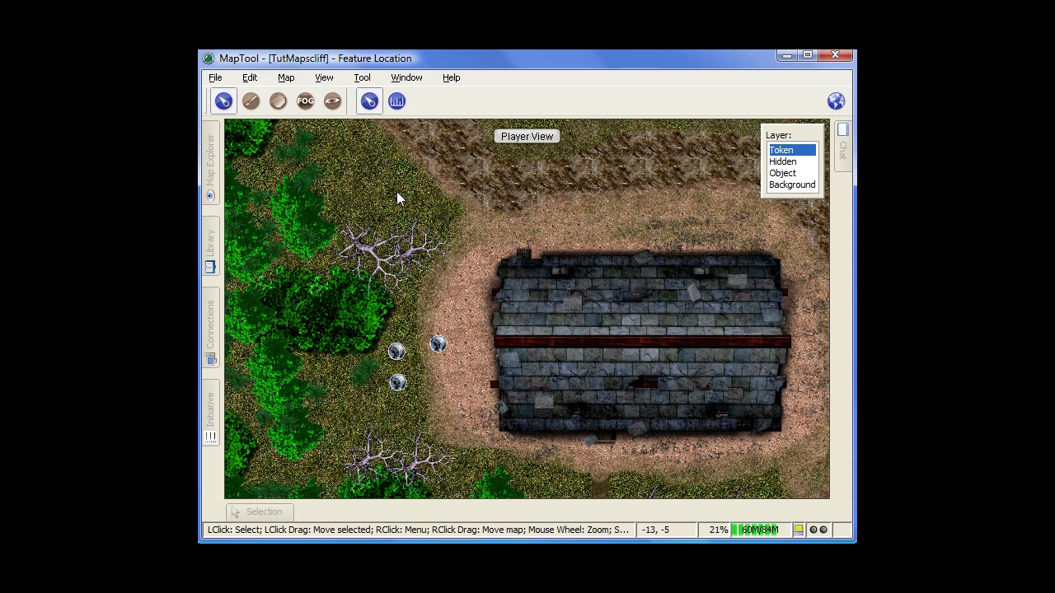
# Examine the drawing, template, fog of war and vision-blocking tool sets, ending back on the interaction tools
pyautogui.click(251, 102)
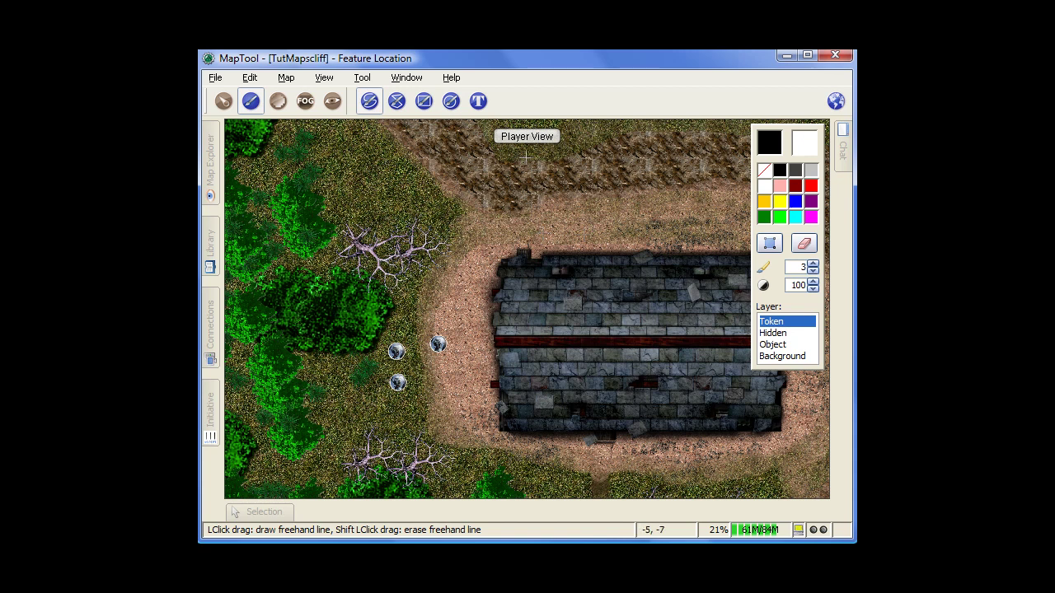
pyautogui.click(280, 104)
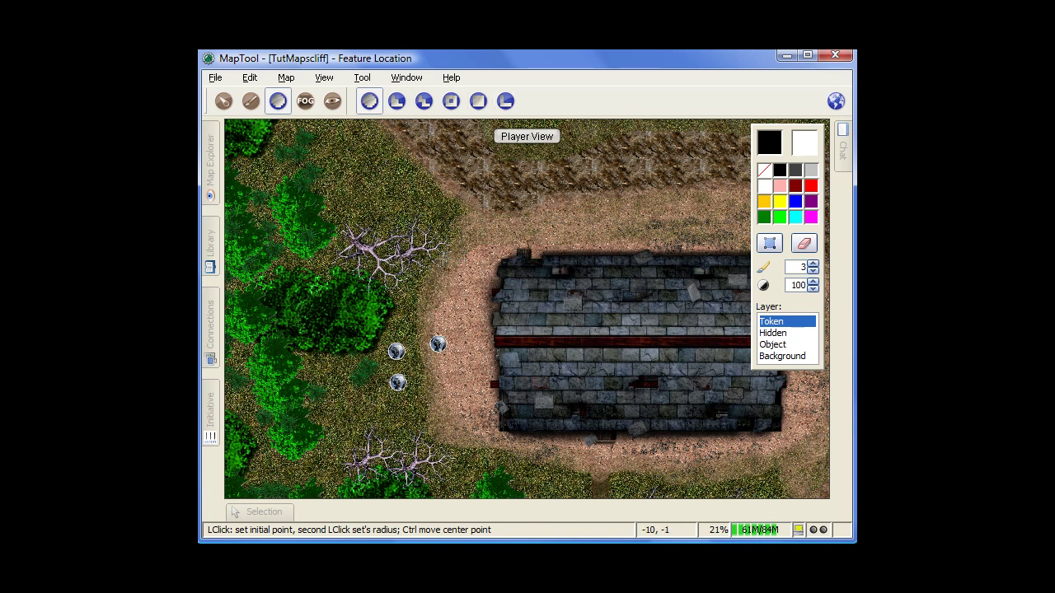
pyautogui.click(305, 100)
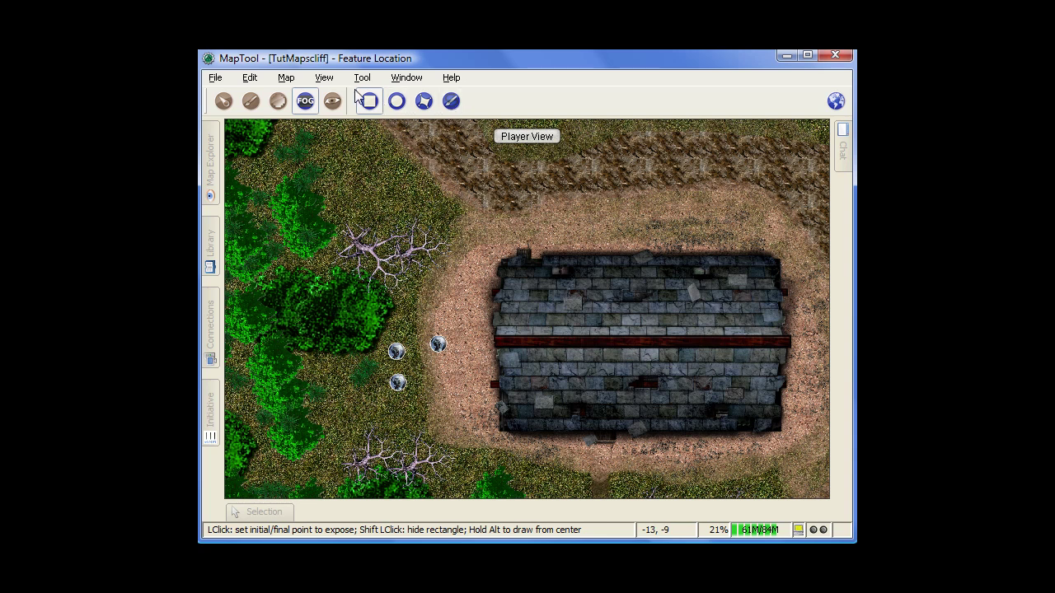
pyautogui.click(333, 105)
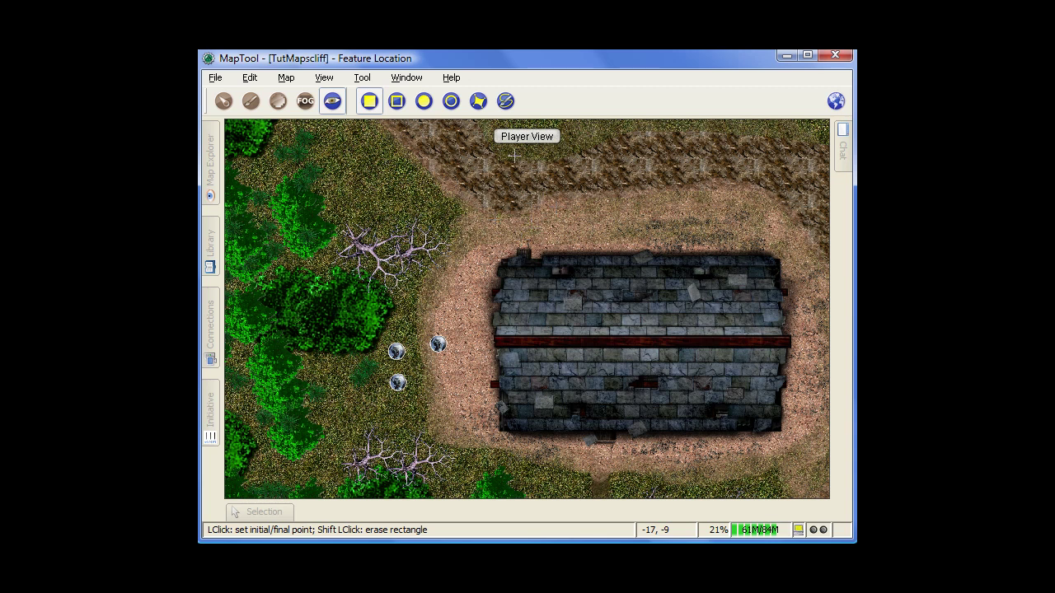
pyautogui.click(223, 101)
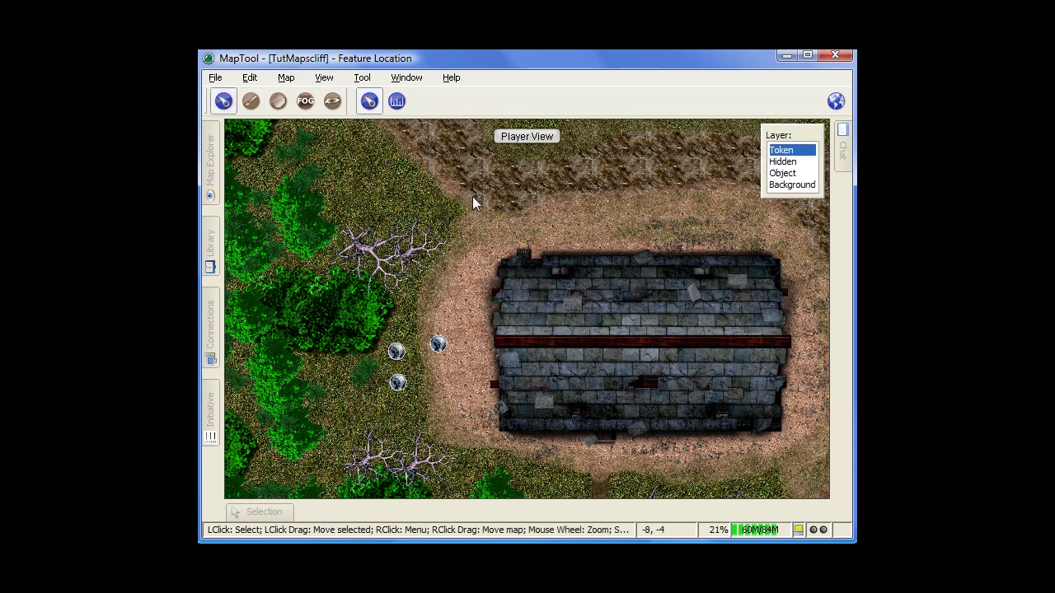
# Examine the list of available maps and the campaign file, export and server commands
pyautogui.click(837, 106)
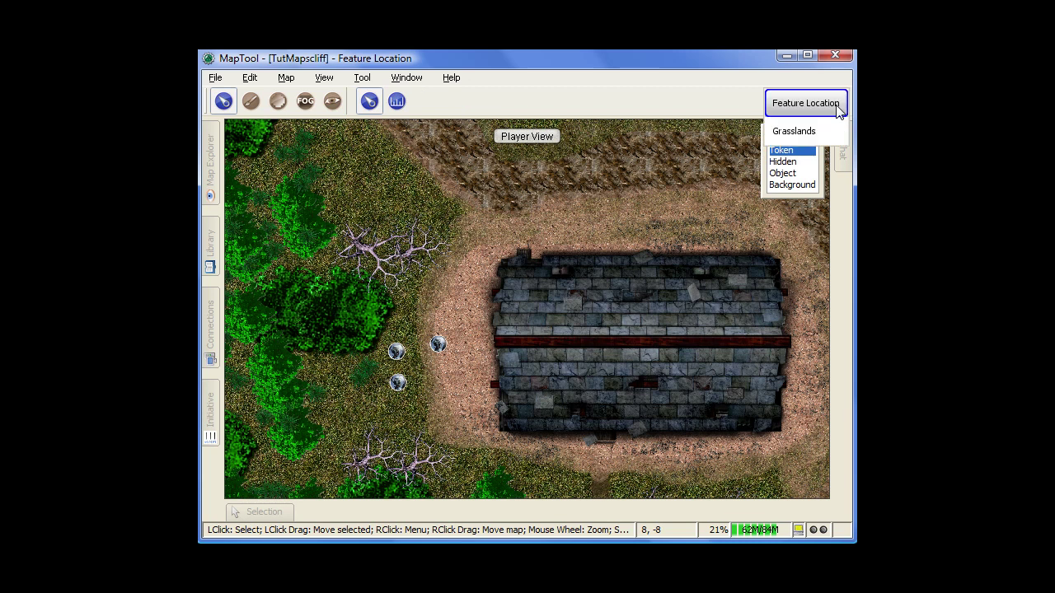
pyautogui.click(790, 106)
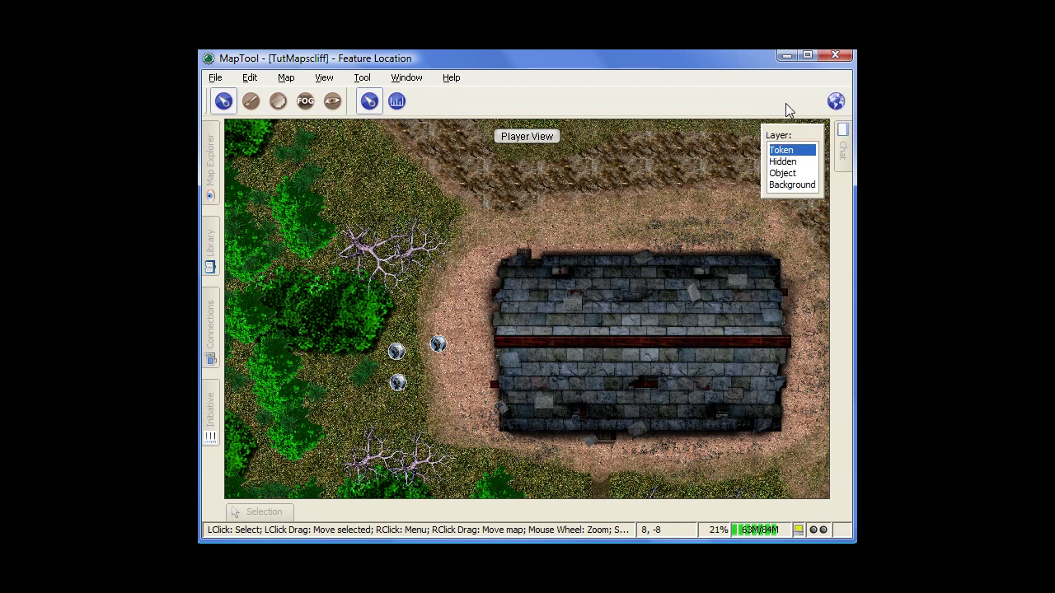
pyautogui.click(216, 79)
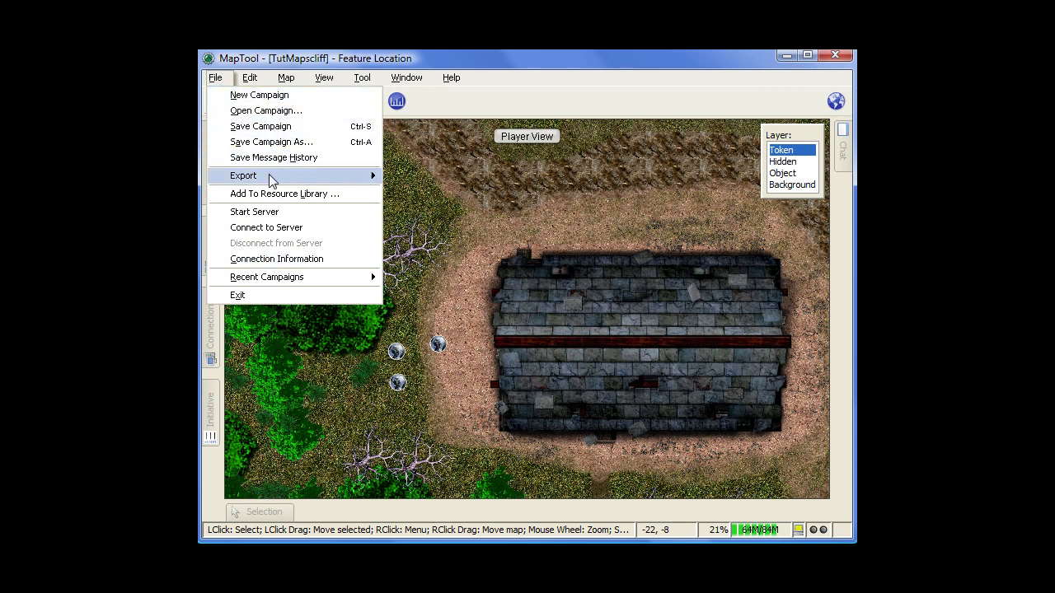
pyautogui.moveTo(272, 177)
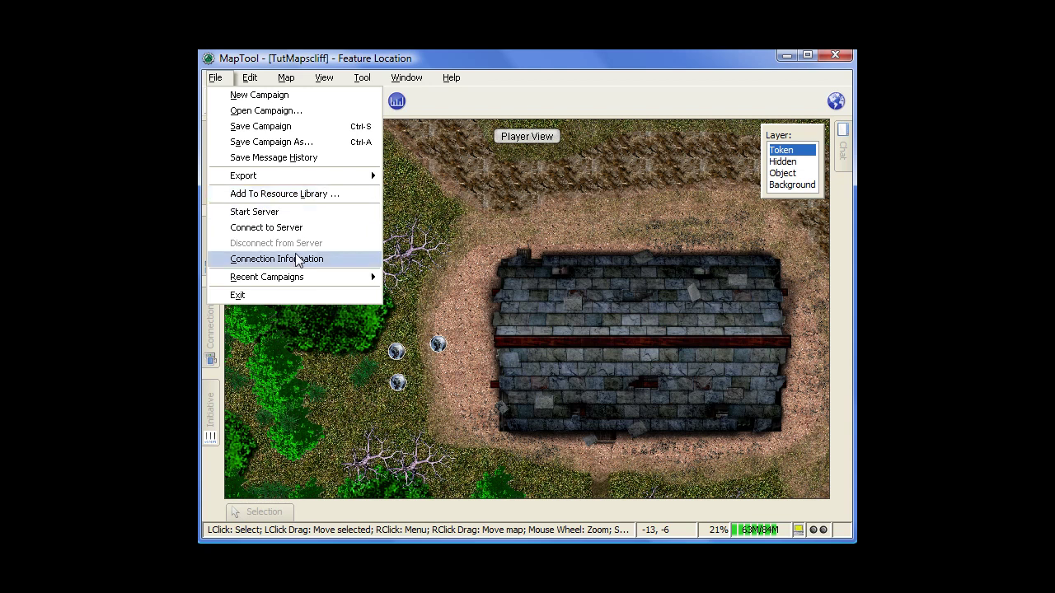
# Examine the campaign properties, covering the Basic token type, repositories, sight, light, states and bars, and leave them without saving
pyautogui.moveTo(251, 80)
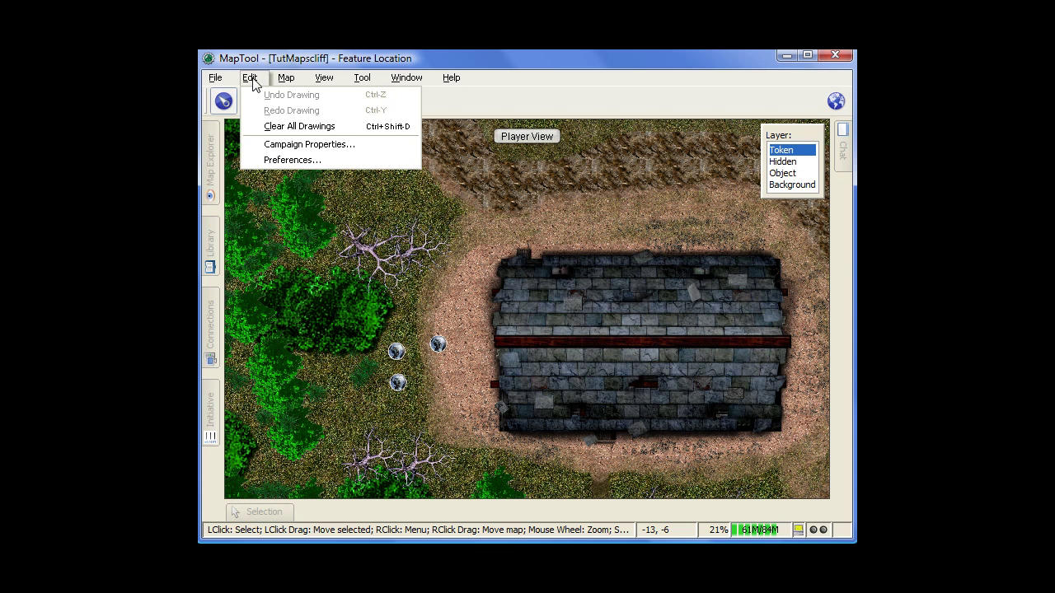
pyautogui.click(296, 149)
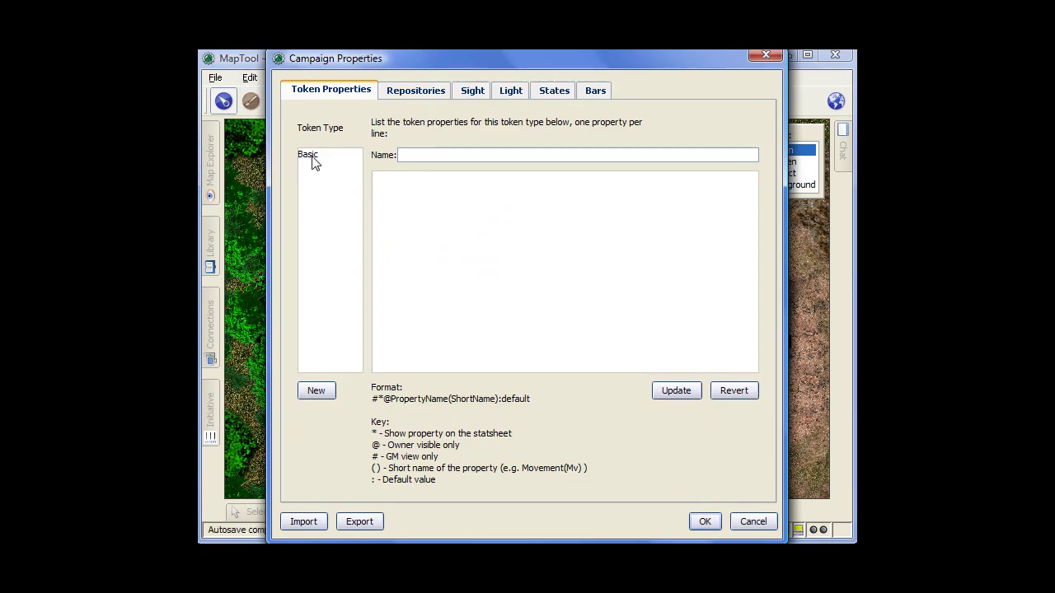
pyautogui.click(312, 157)
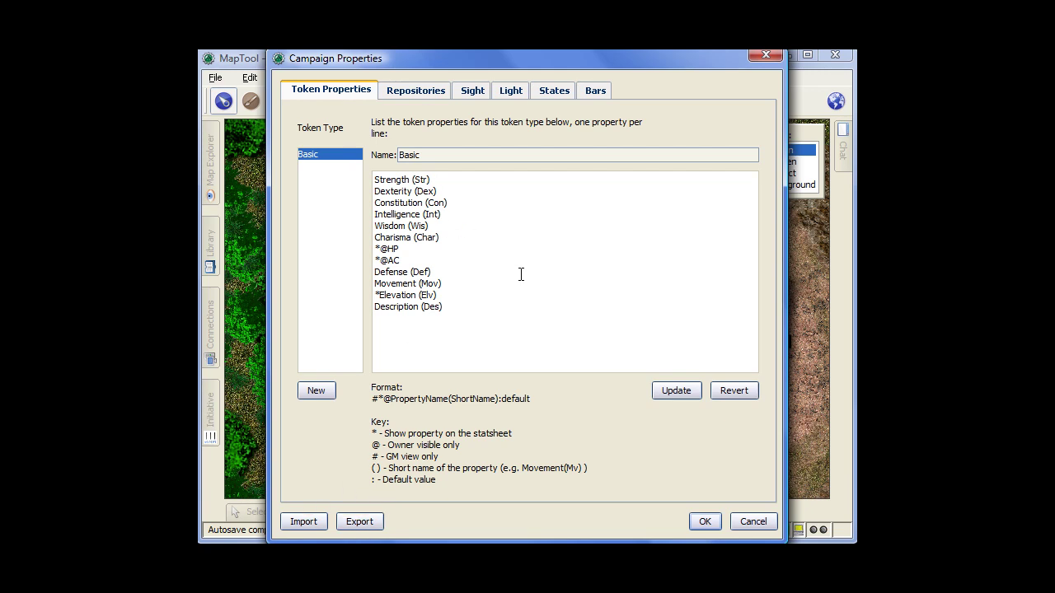
pyautogui.click(424, 95)
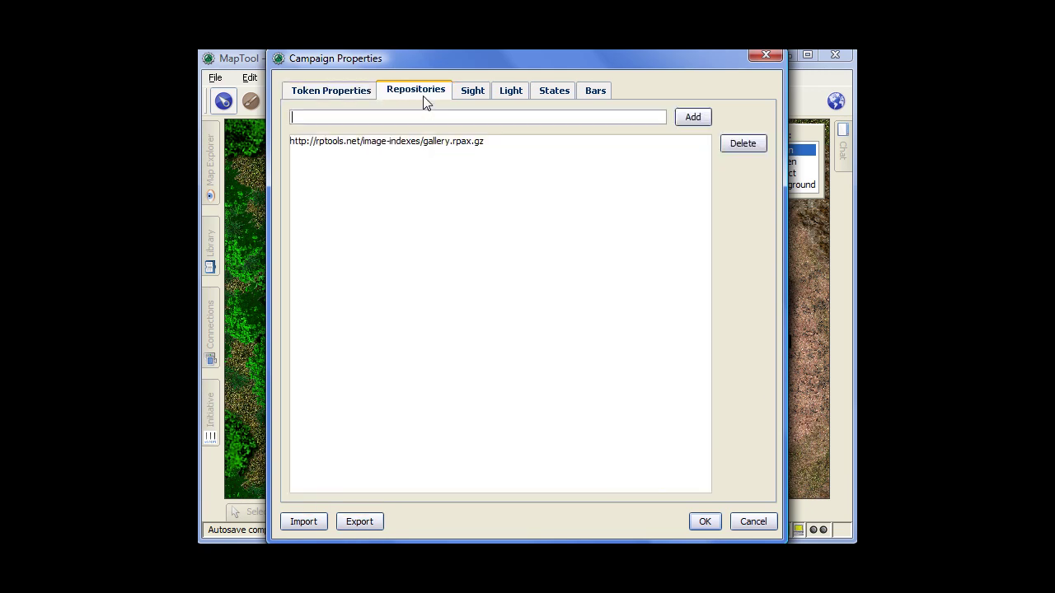
pyautogui.click(472, 96)
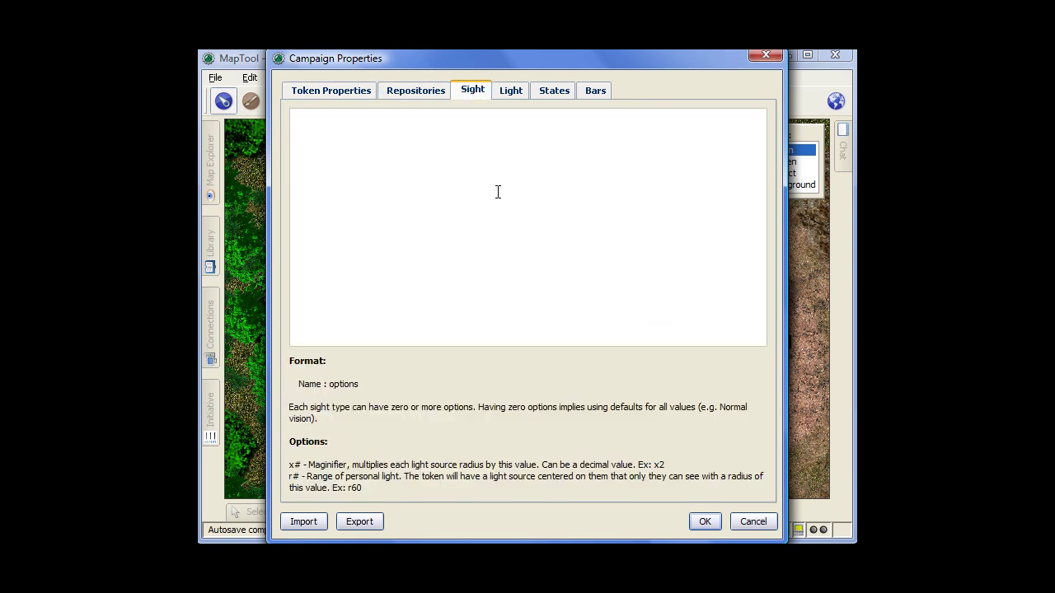
pyautogui.click(514, 97)
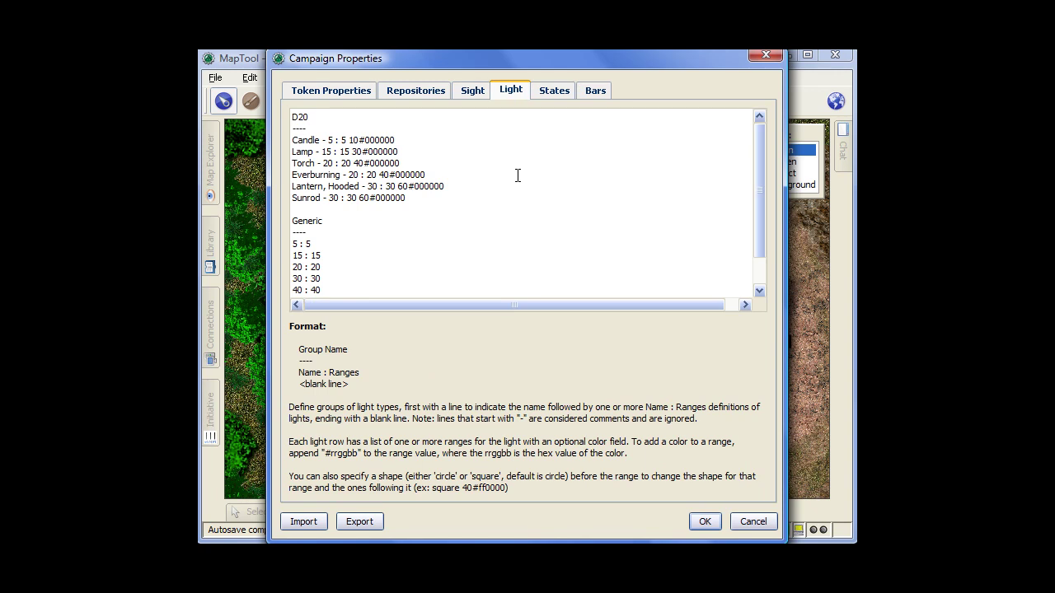
pyautogui.click(552, 94)
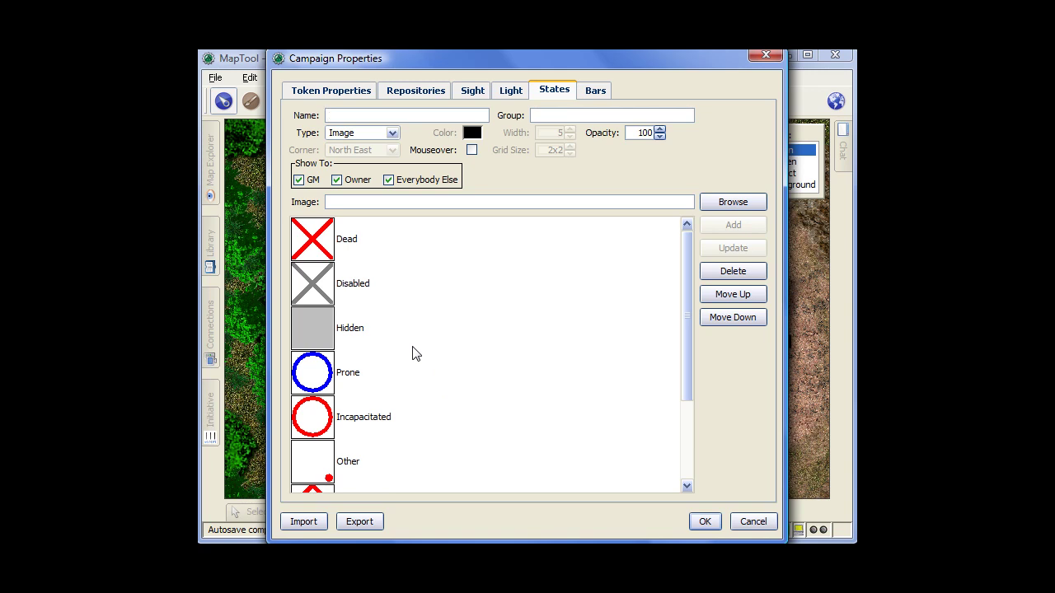
pyautogui.click(590, 92)
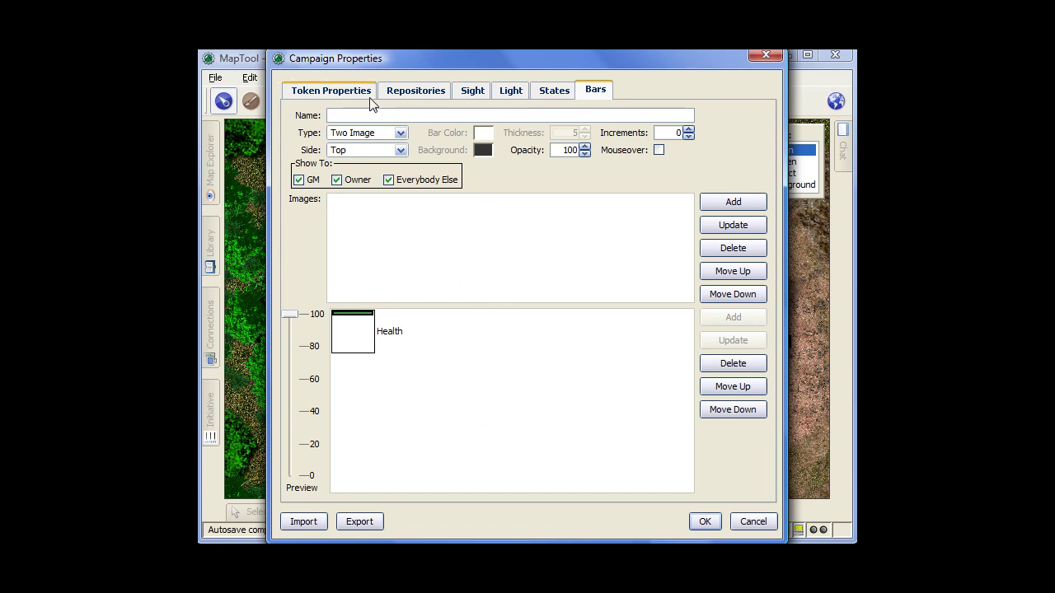
pyautogui.click(750, 521)
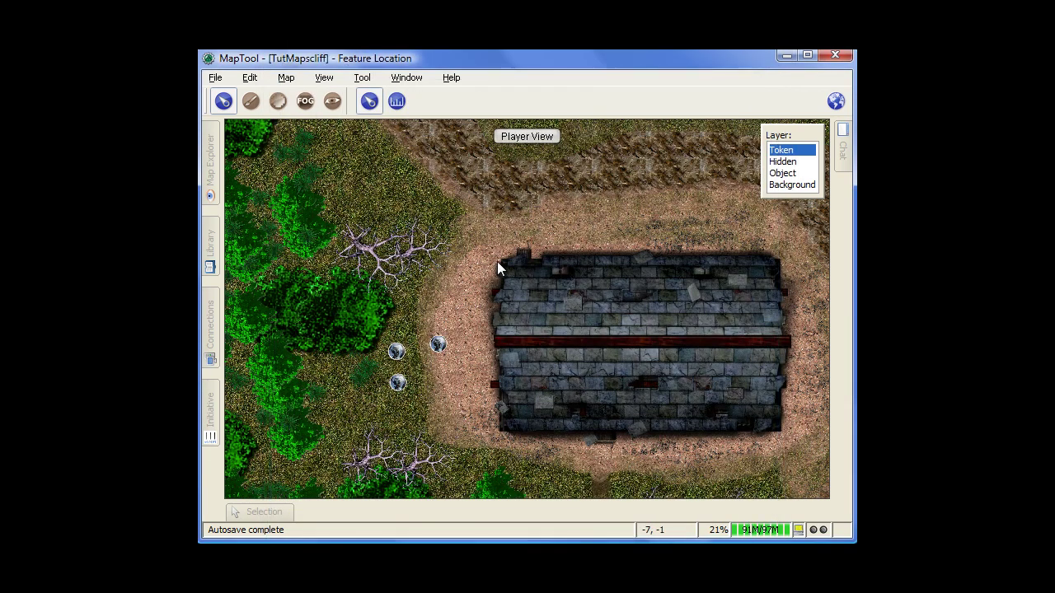
# Try Increment for duplicate token numbering in the preferences and set it back to Random 2-digit
pyautogui.click(259, 76)
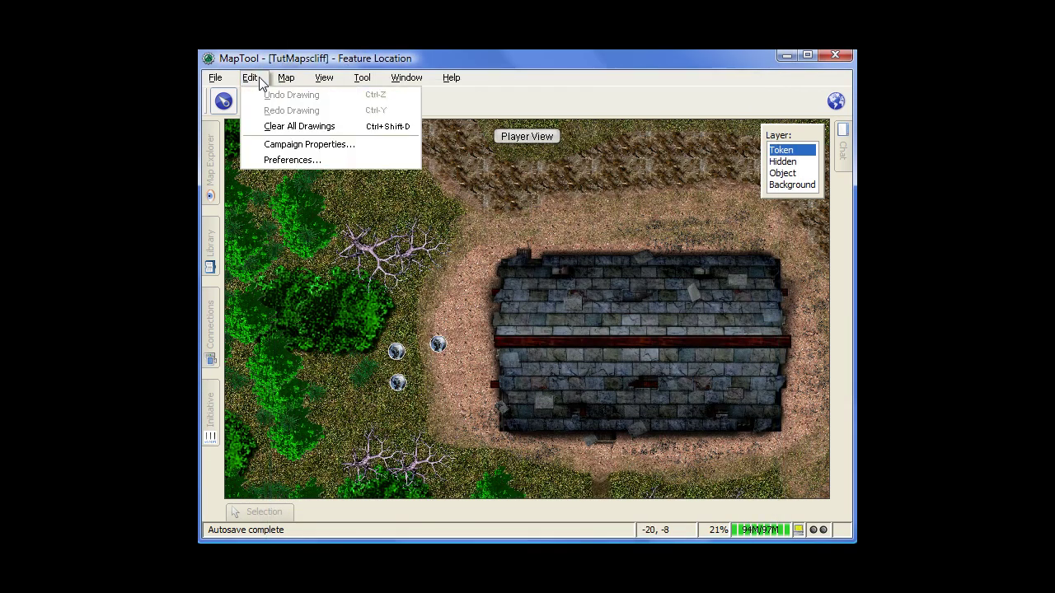
pyautogui.click(272, 161)
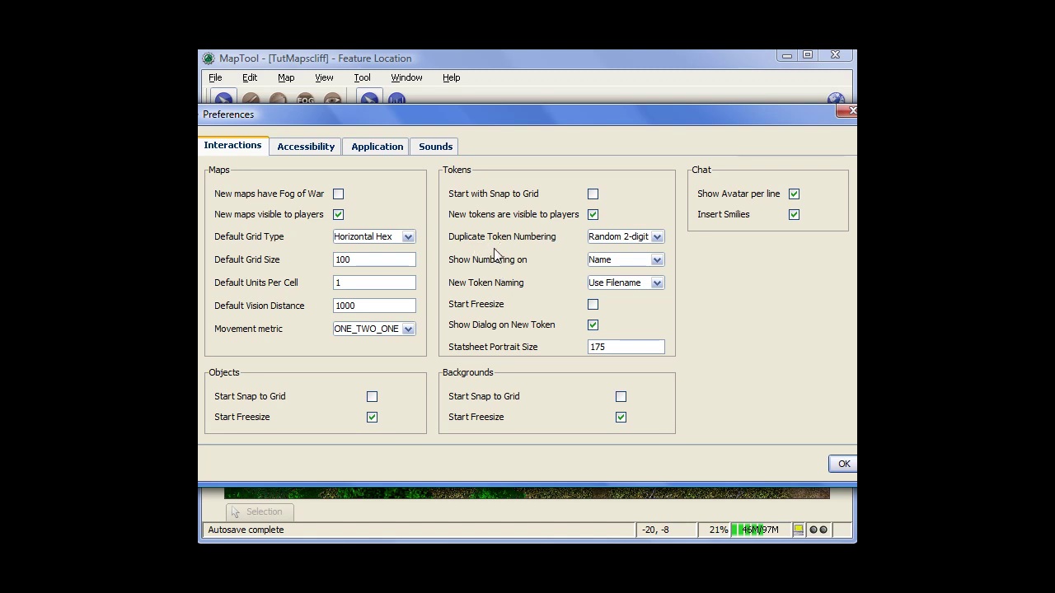
pyautogui.click(657, 237)
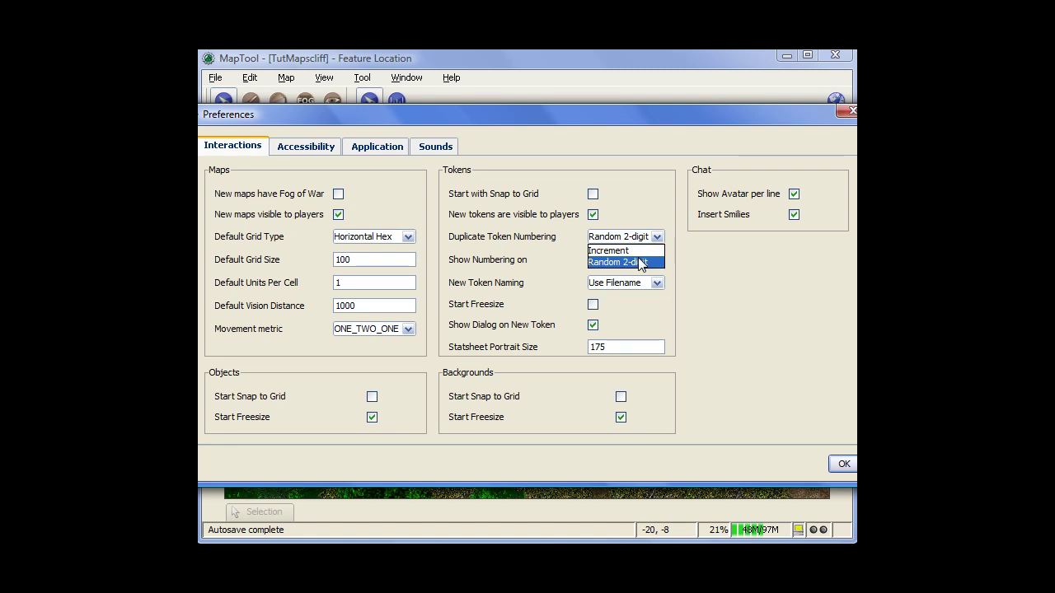
pyautogui.click(639, 262)
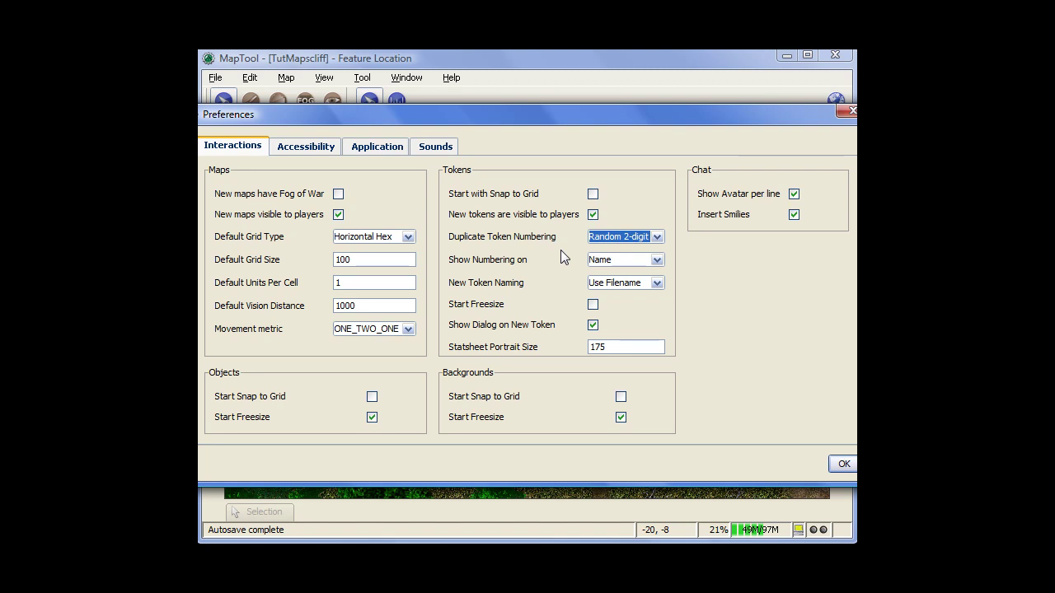
pyautogui.click(653, 239)
pyautogui.click(647, 249)
pyautogui.click(650, 240)
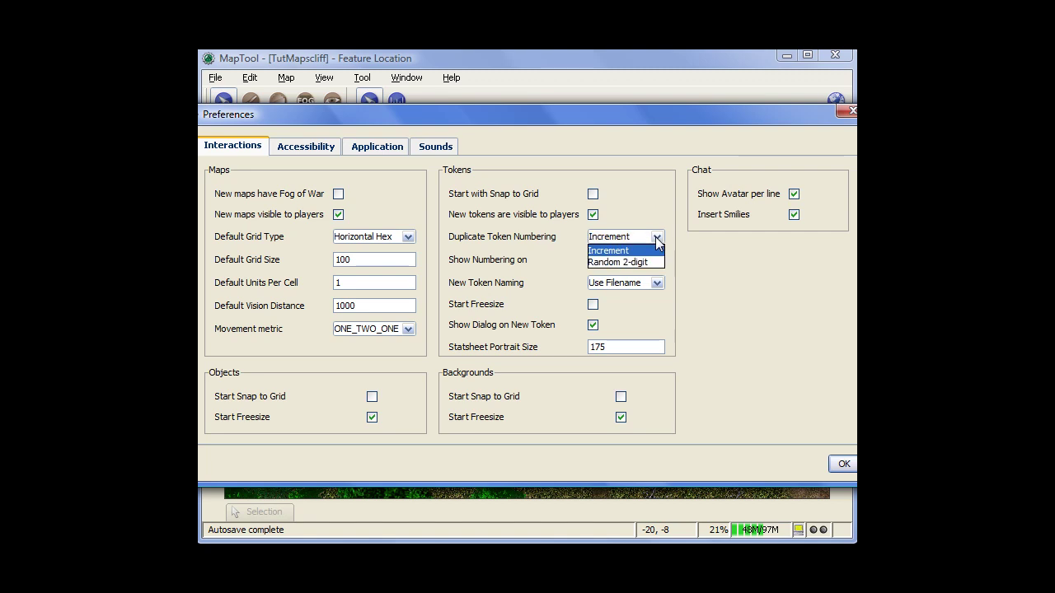
pyautogui.click(639, 262)
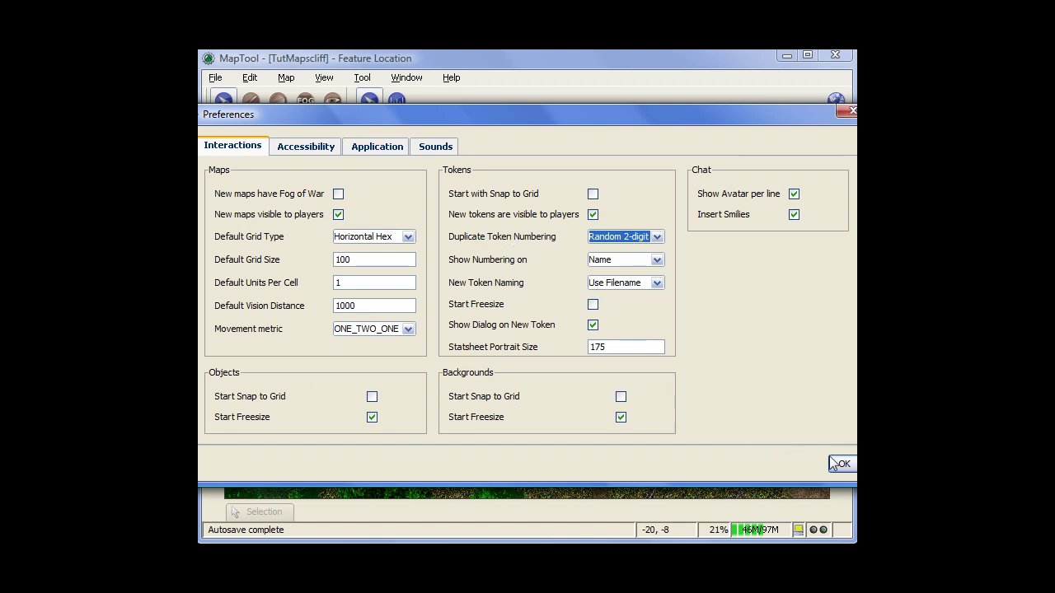
# Examine the sound preferences and close the Preferences window
pyautogui.click(425, 153)
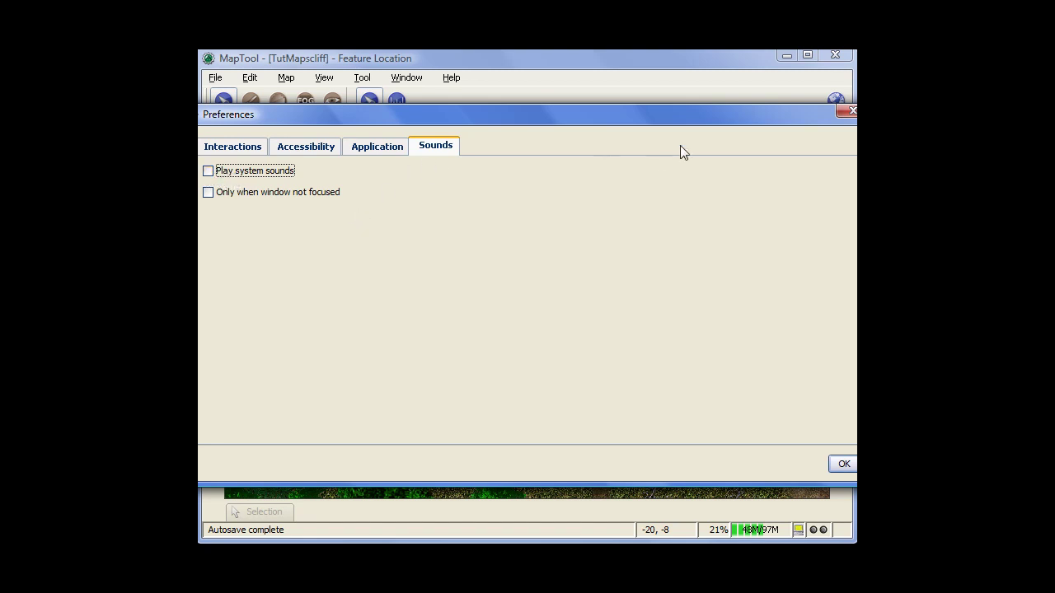
pyautogui.click(844, 114)
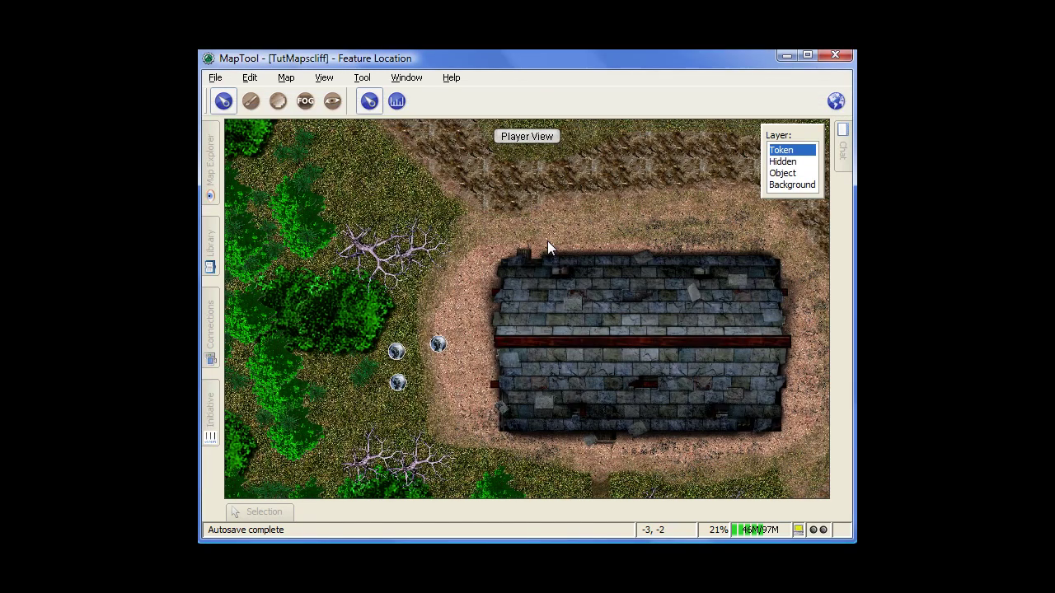
# Try fog-of-war on the current map, turn it back off, and examine the map's vision and other commands
pyautogui.click(288, 83)
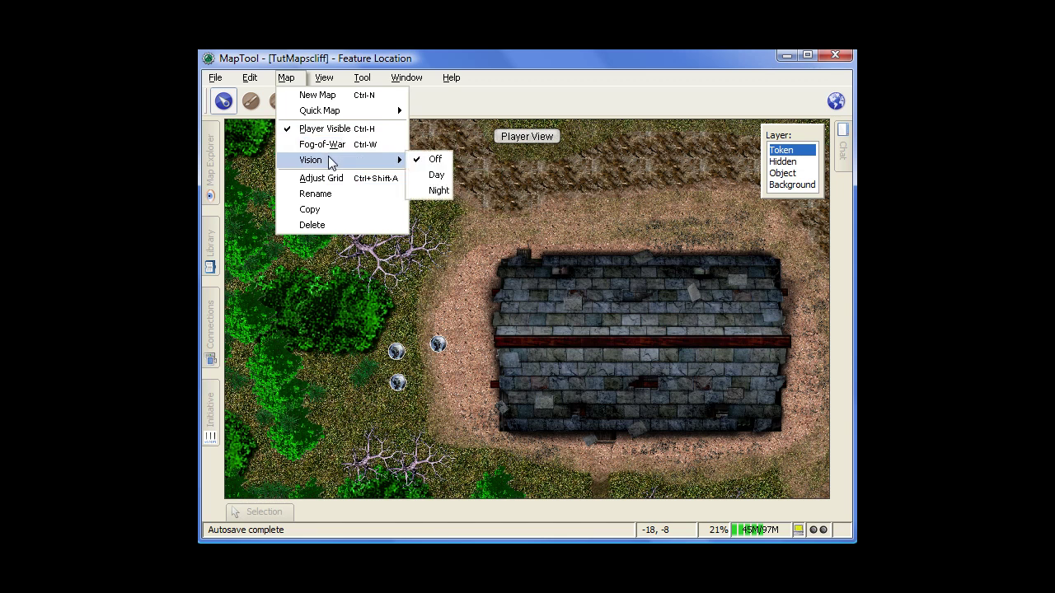
pyautogui.click(332, 147)
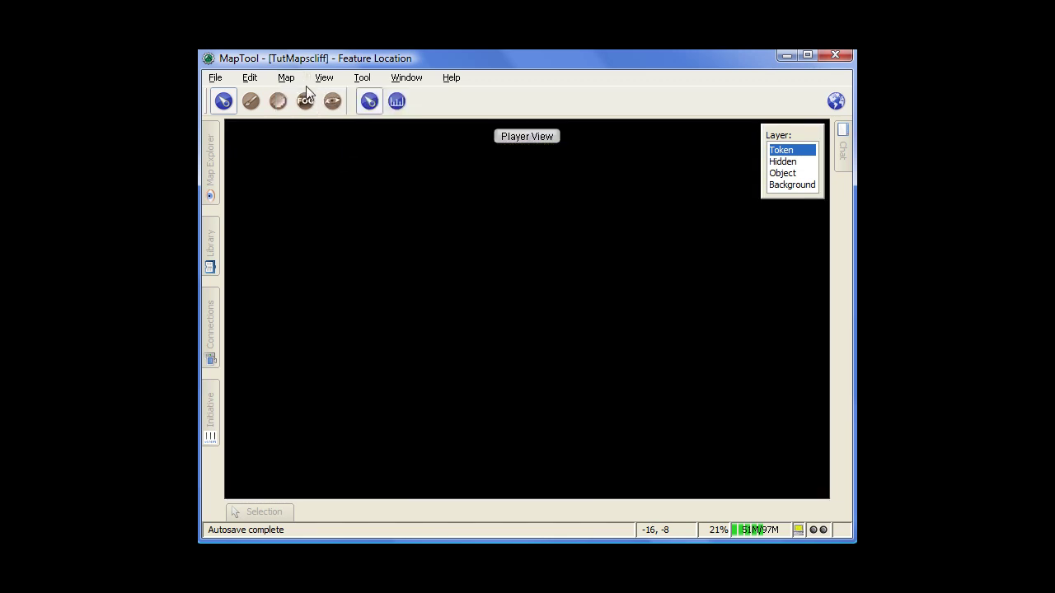
pyautogui.click(286, 78)
pyautogui.click(305, 147)
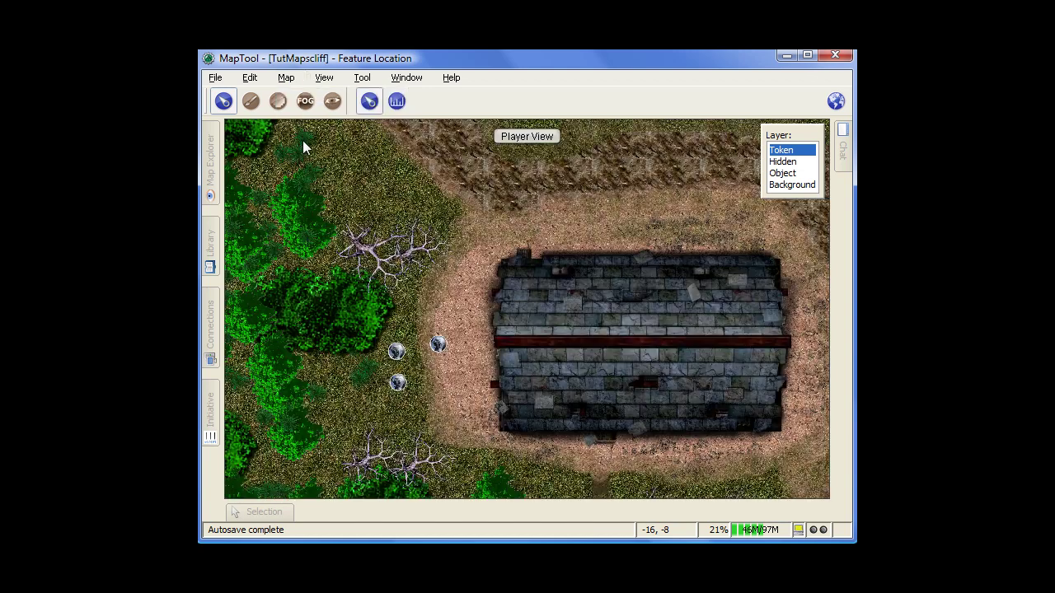
pyautogui.click(286, 77)
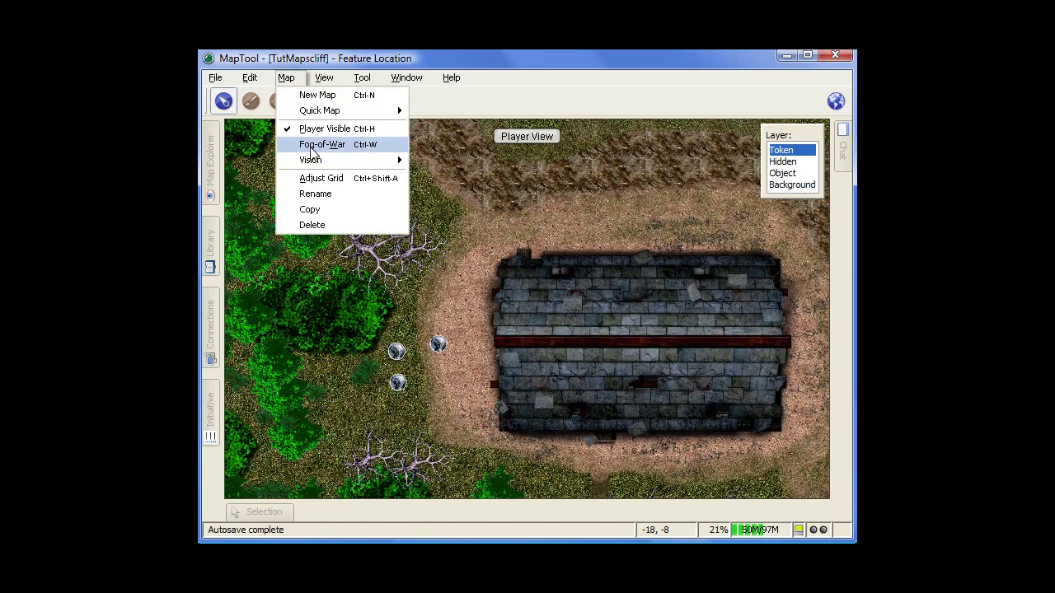
pyautogui.moveTo(319, 164)
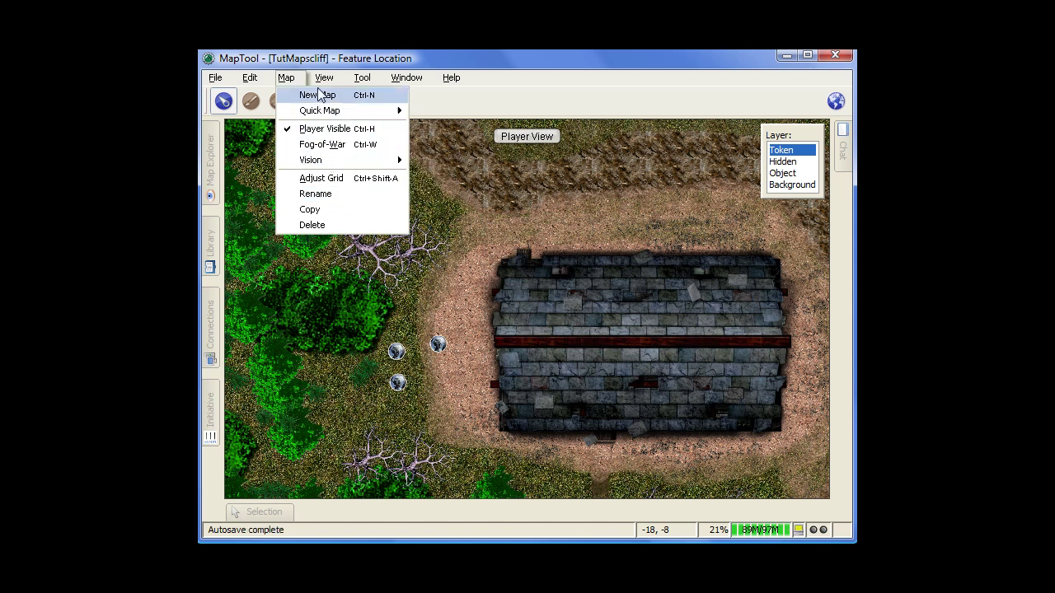
# Try showing the grid over the map and hide it again
pyautogui.moveTo(327, 83)
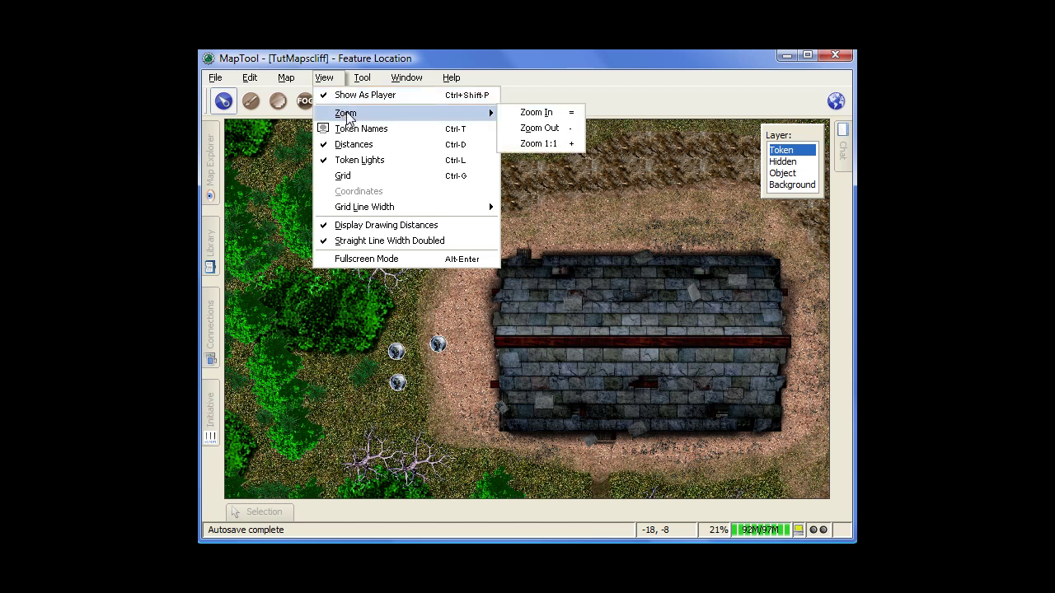
pyautogui.click(366, 178)
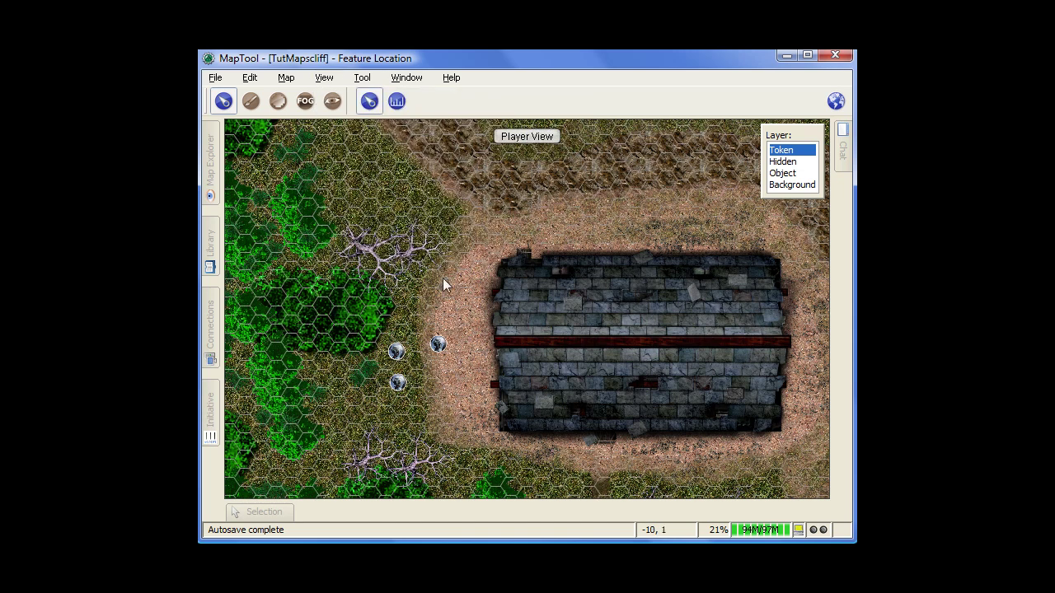
pyautogui.click(331, 84)
pyautogui.click(350, 175)
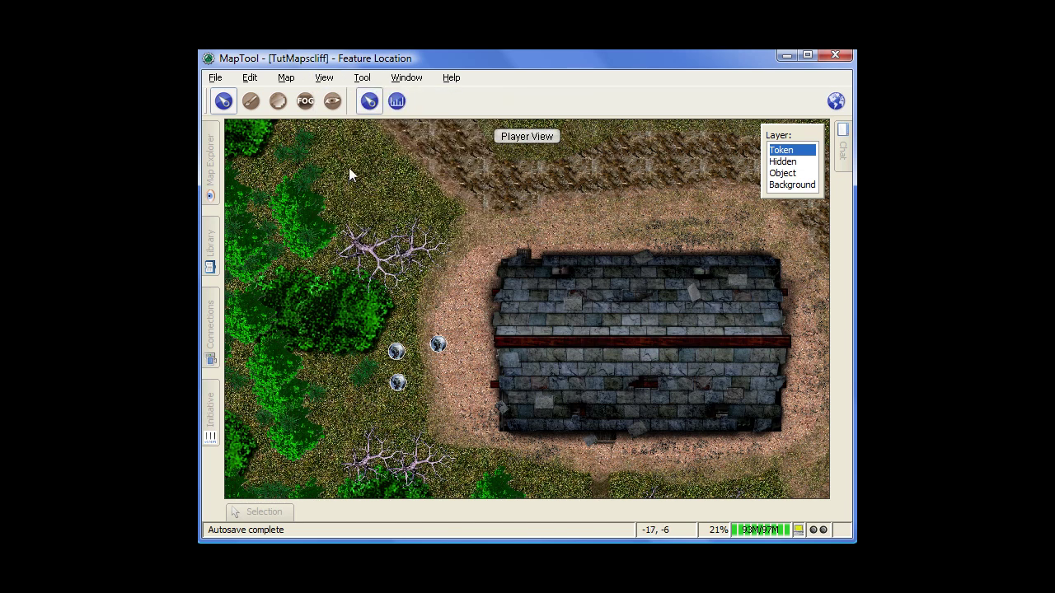
# Examine the commands for chat, macros and player view control, the list of available windows, and the help resources
pyautogui.click(358, 79)
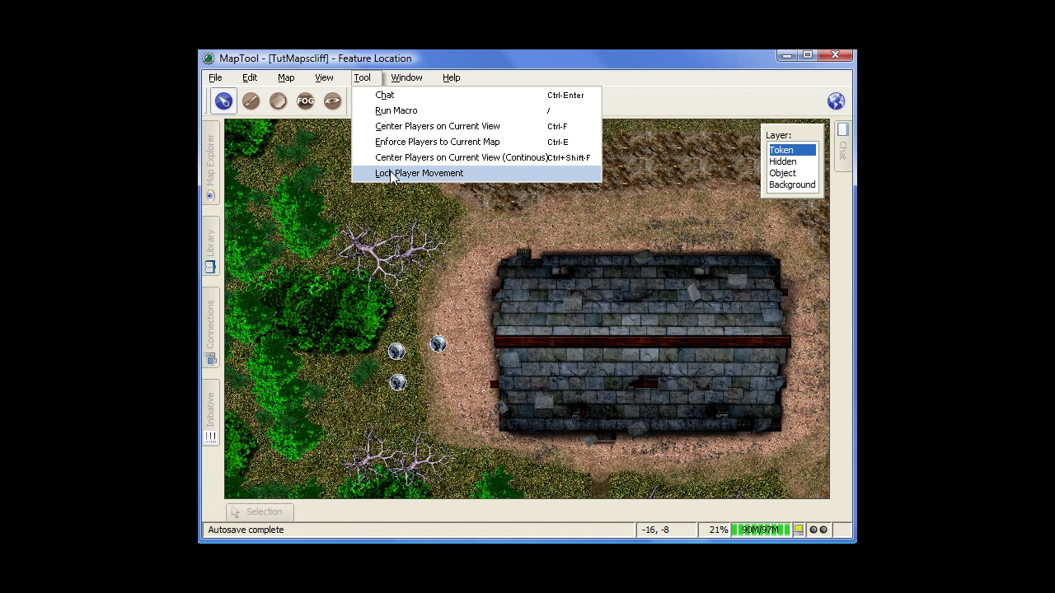
pyautogui.click(404, 79)
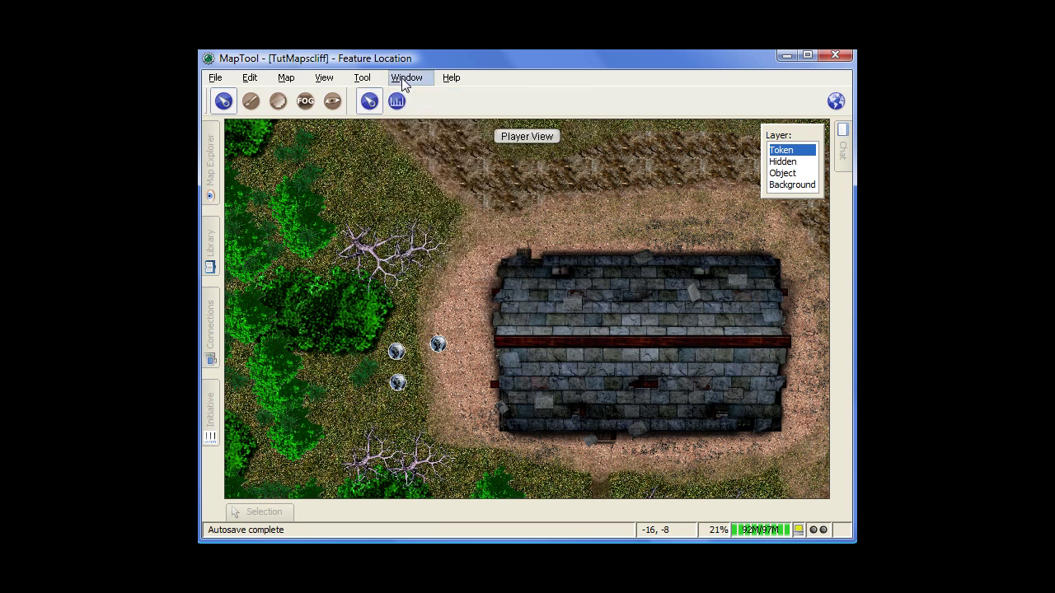
pyautogui.click(404, 80)
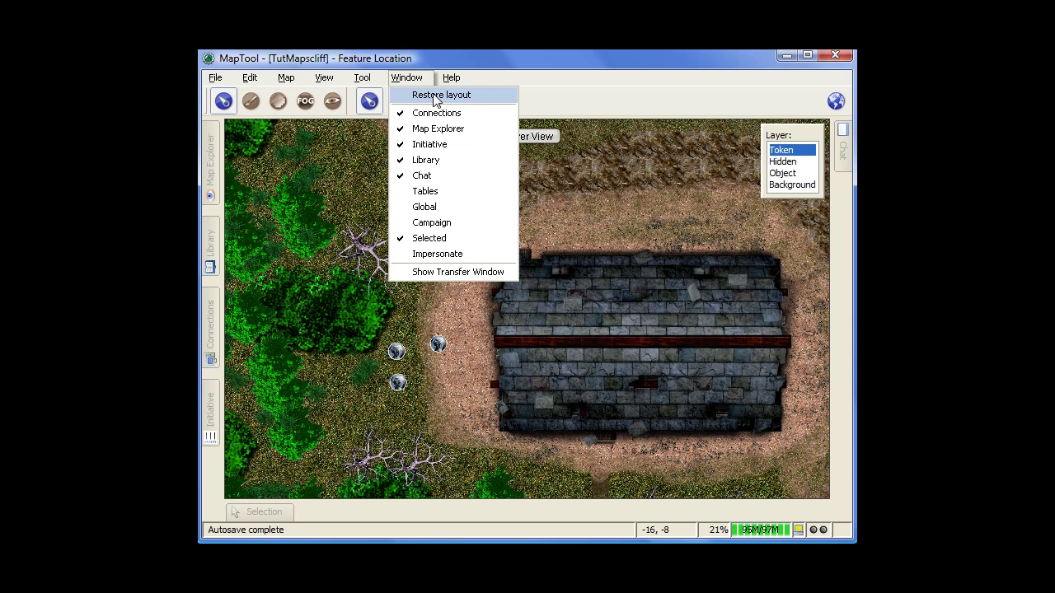
pyautogui.moveTo(449, 82)
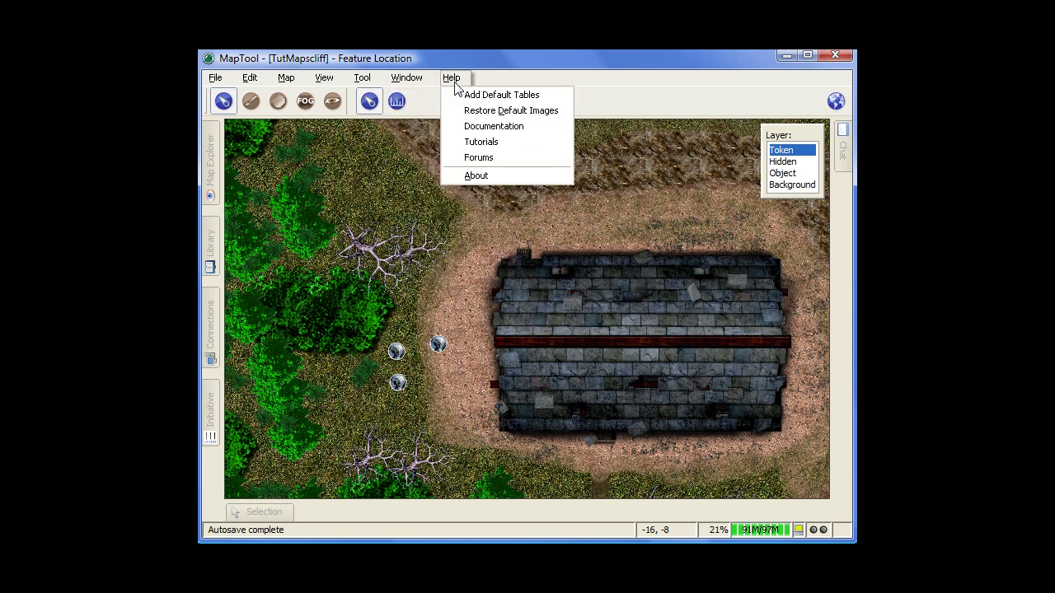